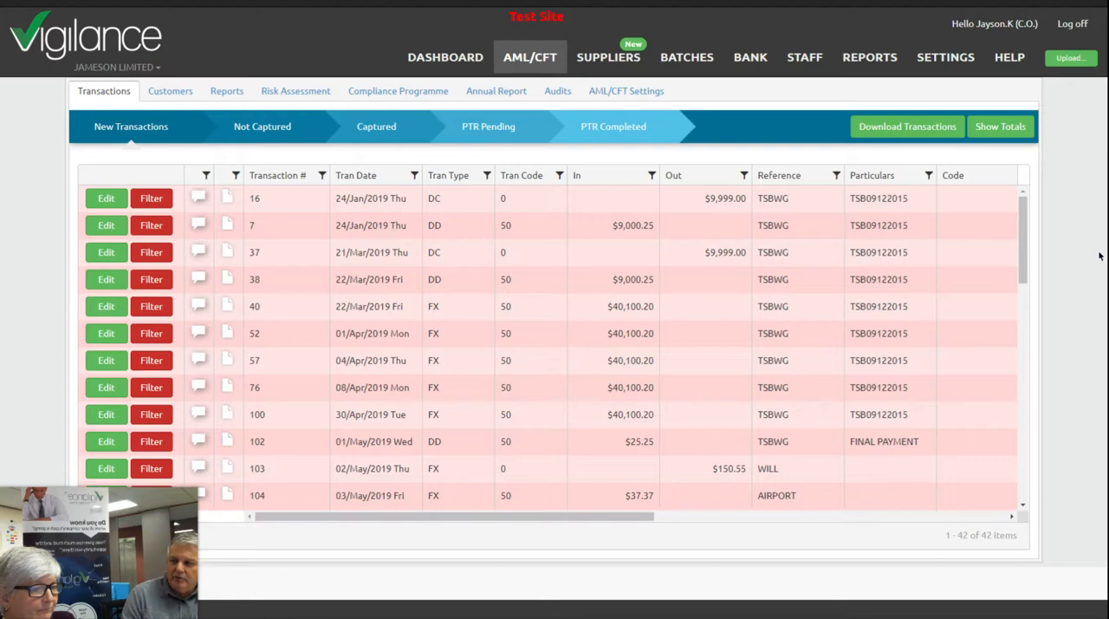
# - Start a new training record in the Staff Training Register with the course name "CDD Webinar"
pyautogui.click(806, 59)
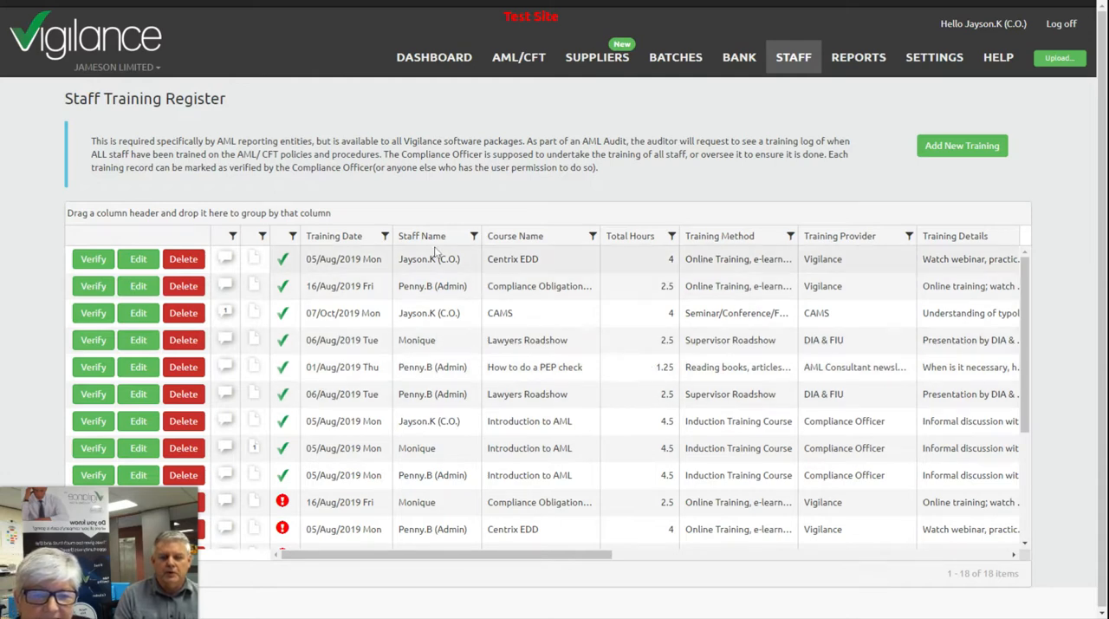
pyautogui.click(965, 147)
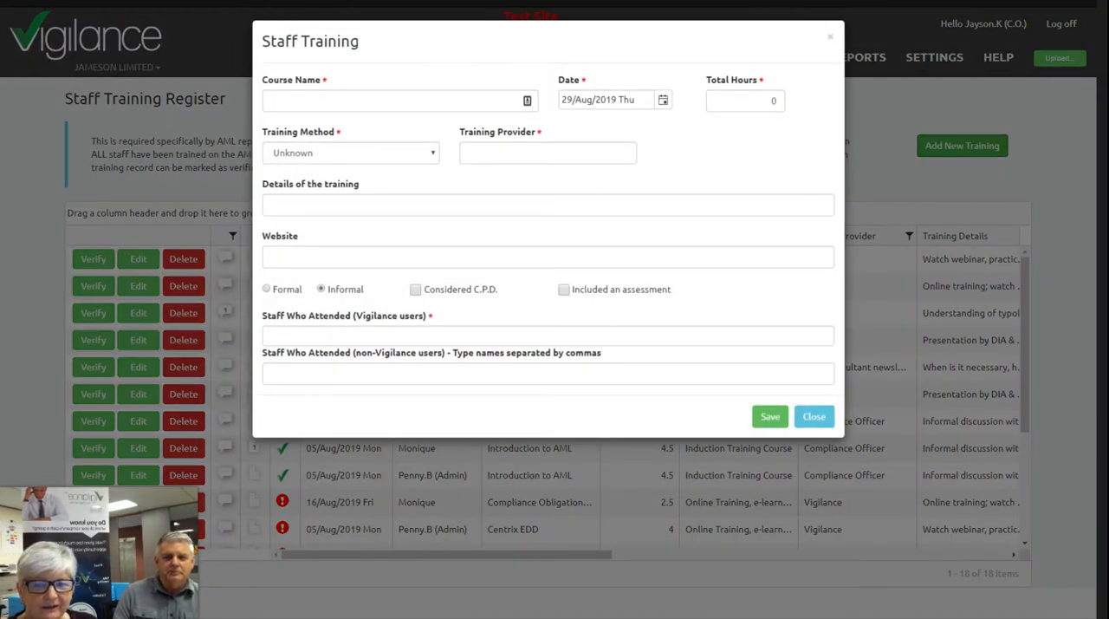
pyautogui.click(286, 101)
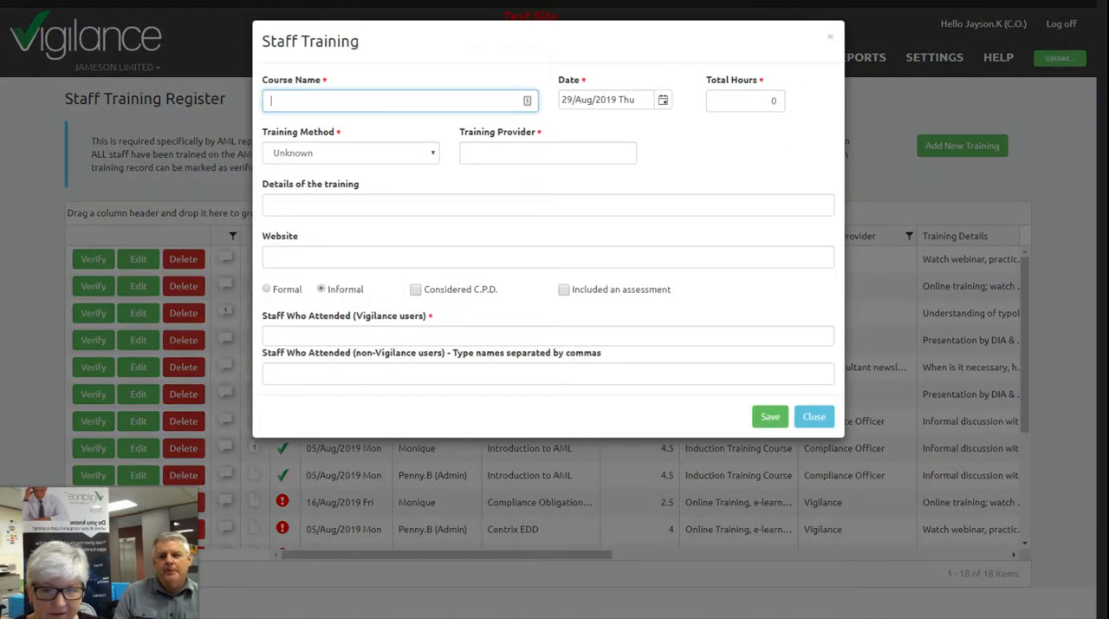
pyautogui.write('CDD ')
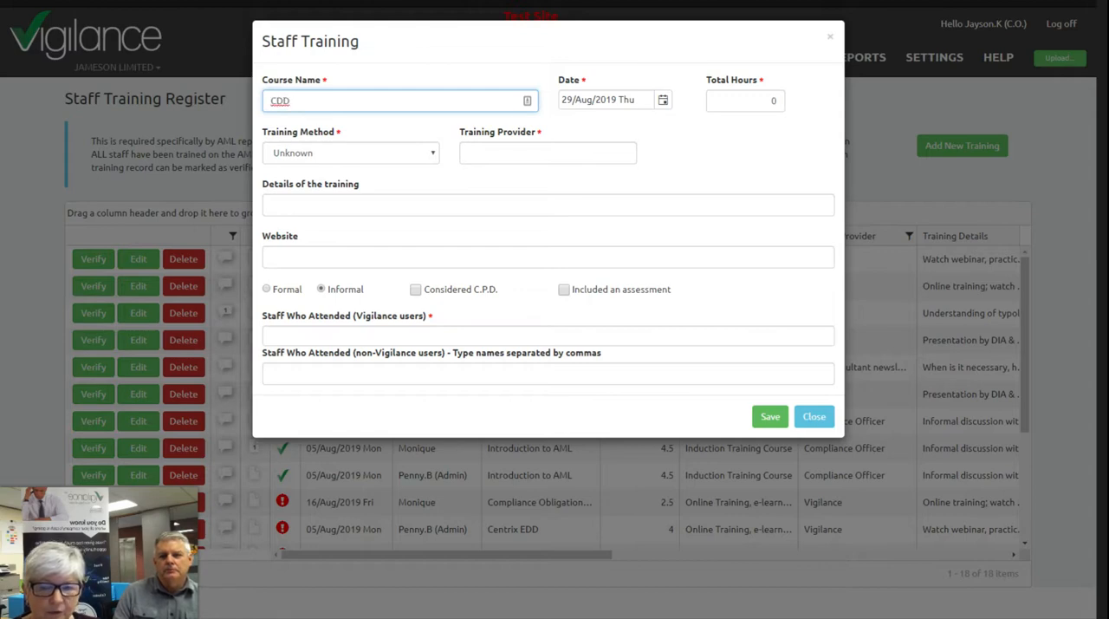
pyautogui.write('Web')
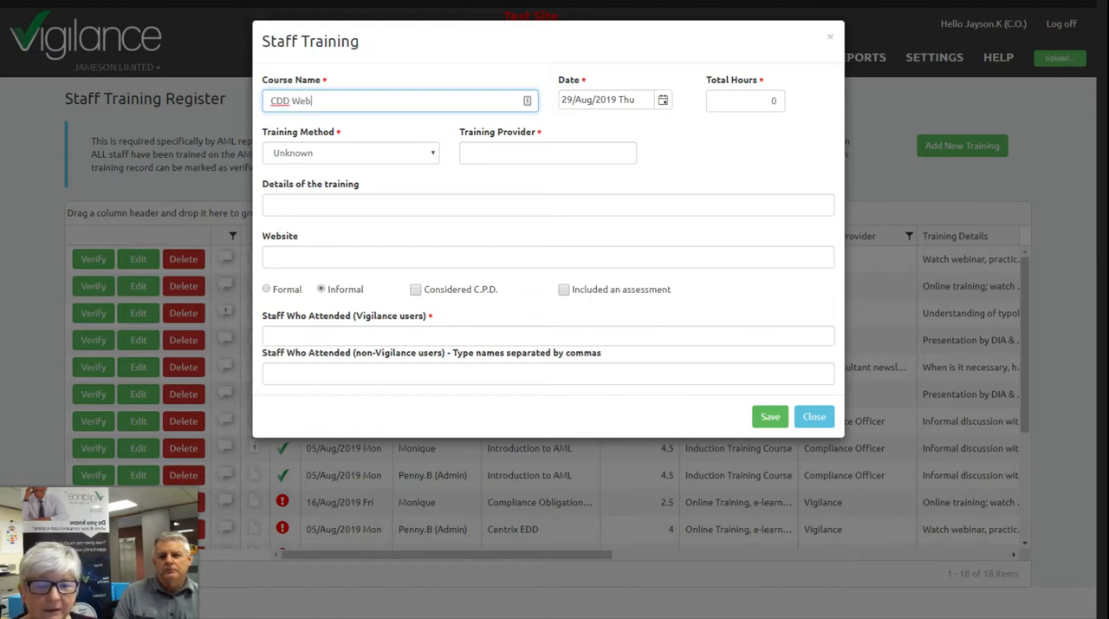
pyautogui.write('inar')
# - Set the training record's total hours to 0.75, its method to online training, e-learning, webinars, and its provider to Vigilance
pyautogui.press('Tab')
pyautogui.press('Tab')
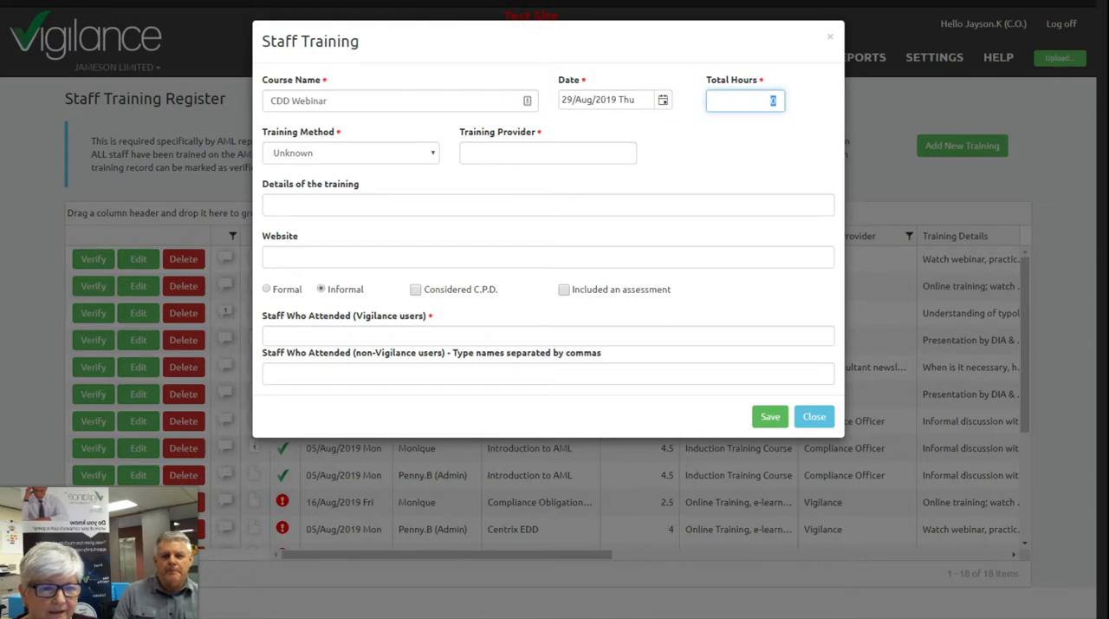
pyautogui.write('.75')
pyautogui.press('Tab')
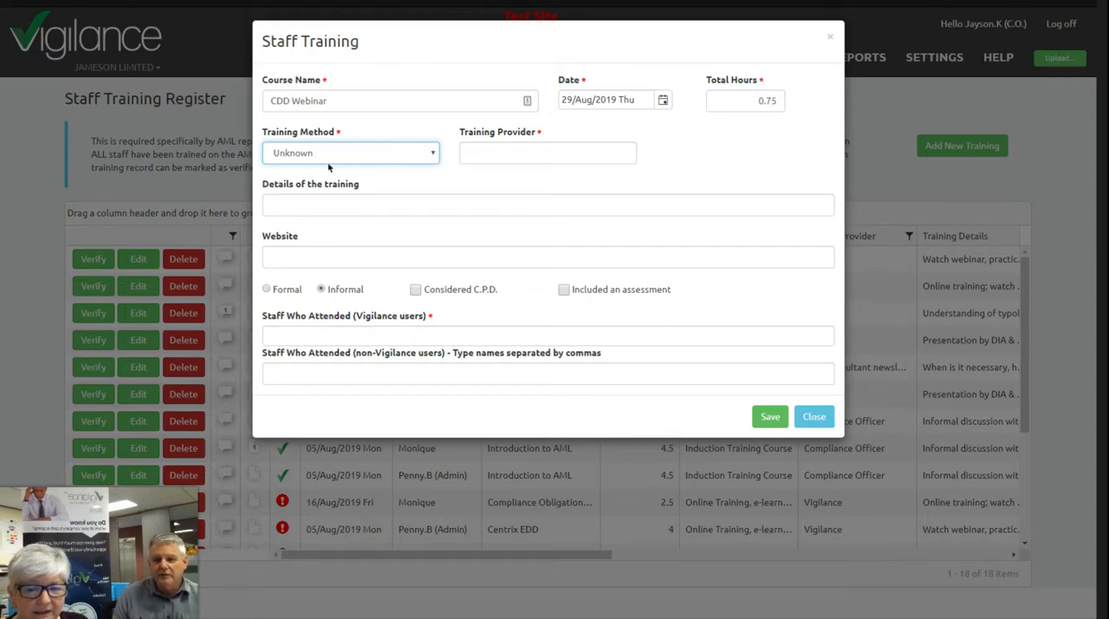
pyautogui.press('o')
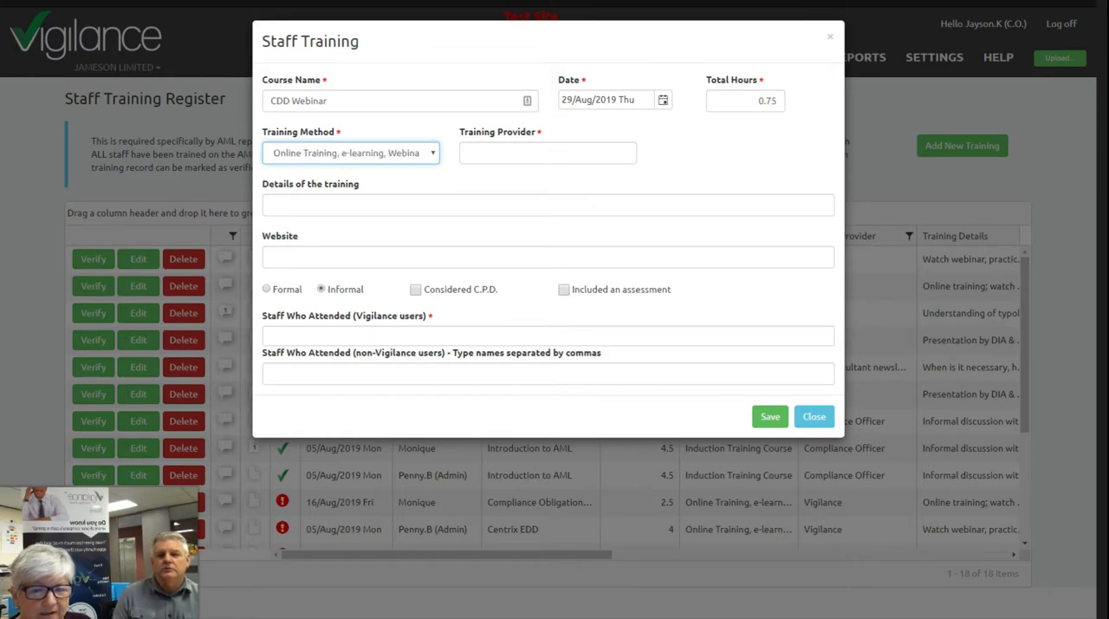
pyautogui.press('Tab')
pyautogui.write('Vigilance')
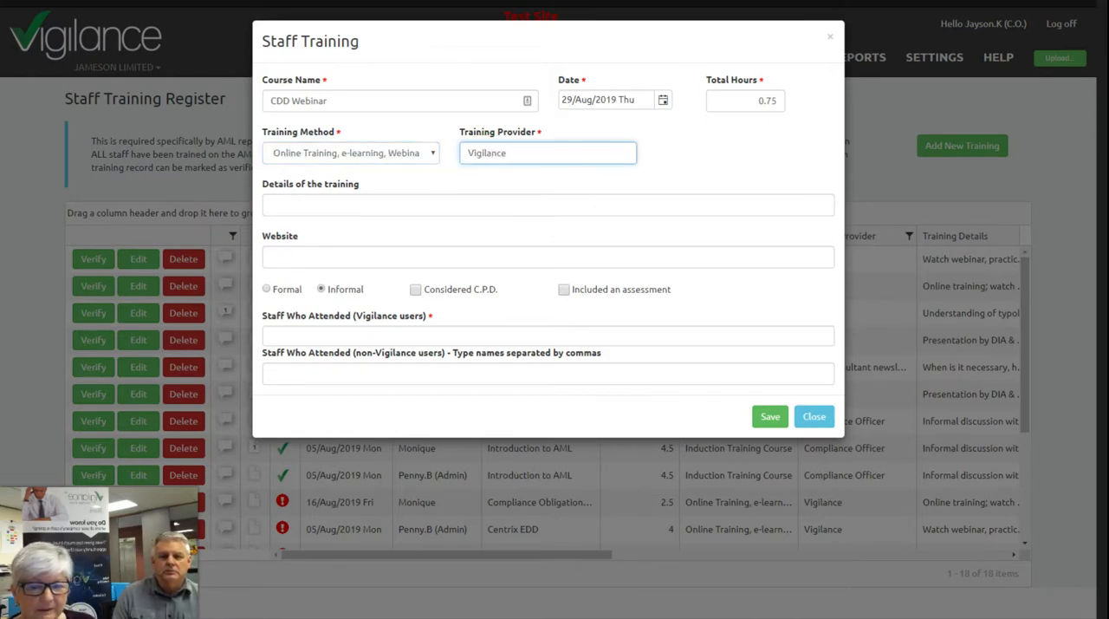
# - Enter "CDD basics and and how to use Vigilance" as the details of the training
pyautogui.click(281, 207)
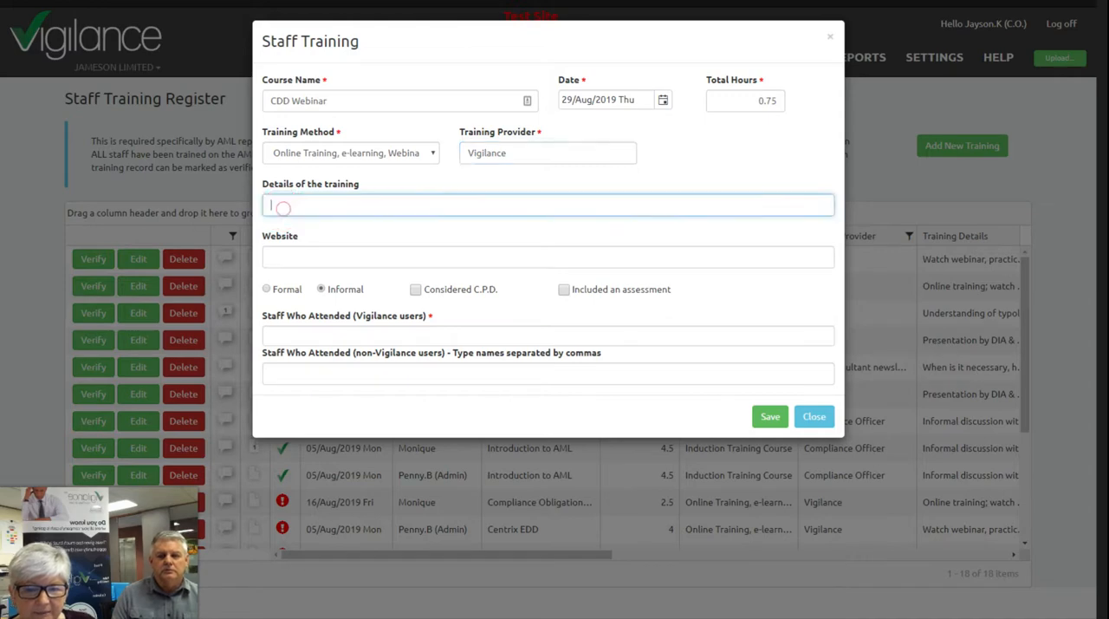
pyautogui.write('CDD ')
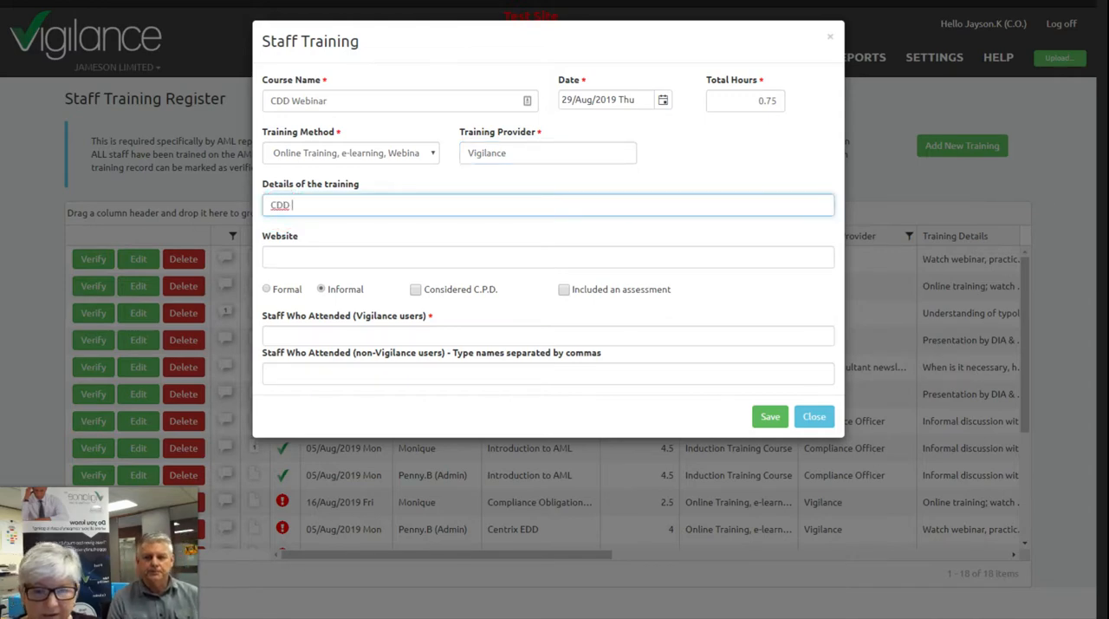
pyautogui.write('basics and')
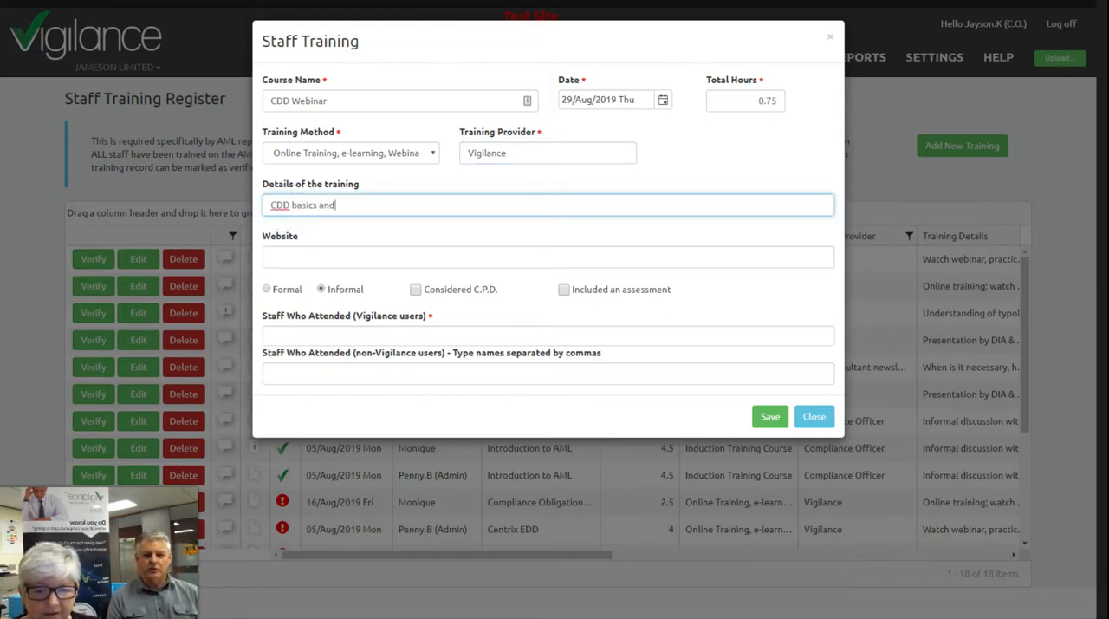
pyautogui.write(' and how to use Vigialcn')
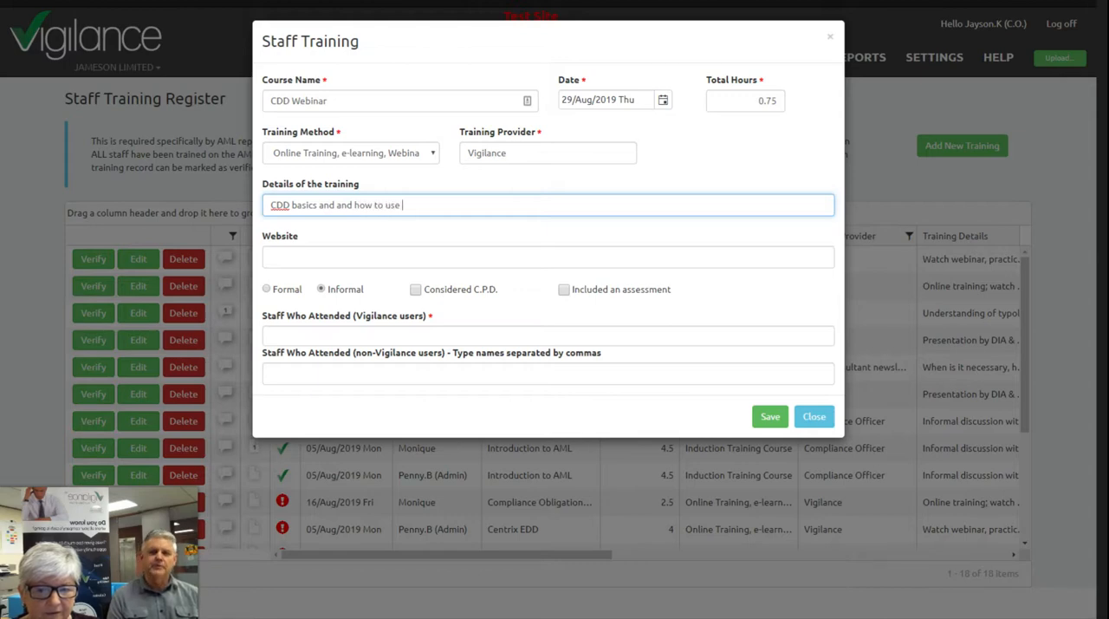
pyautogui.press('BackSpace')
pyautogui.press('BackSpace')
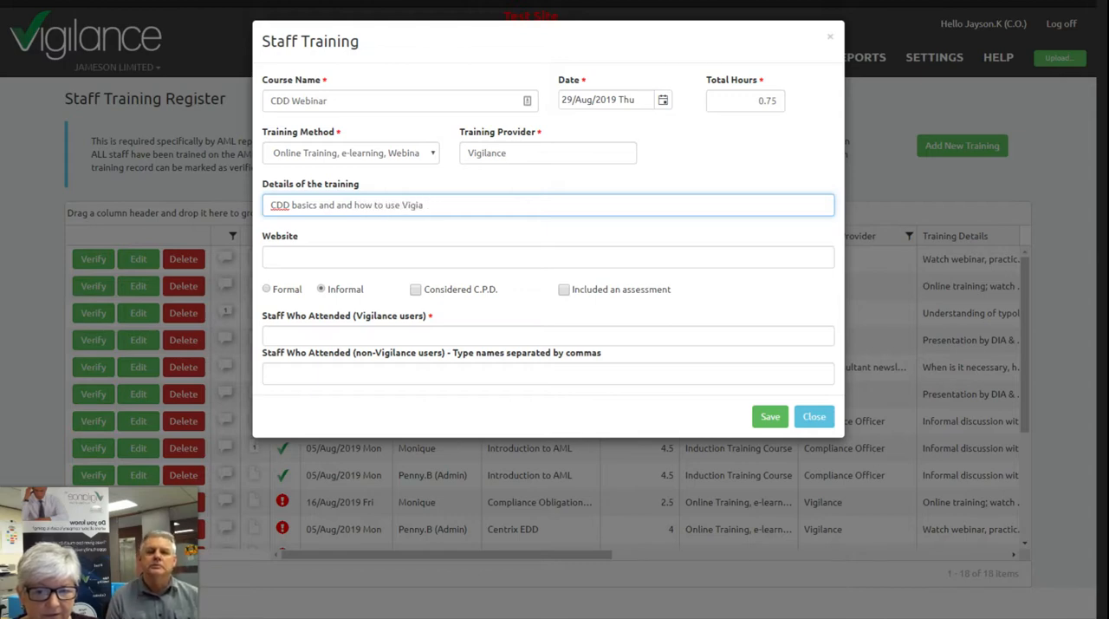
pyautogui.write('ance')
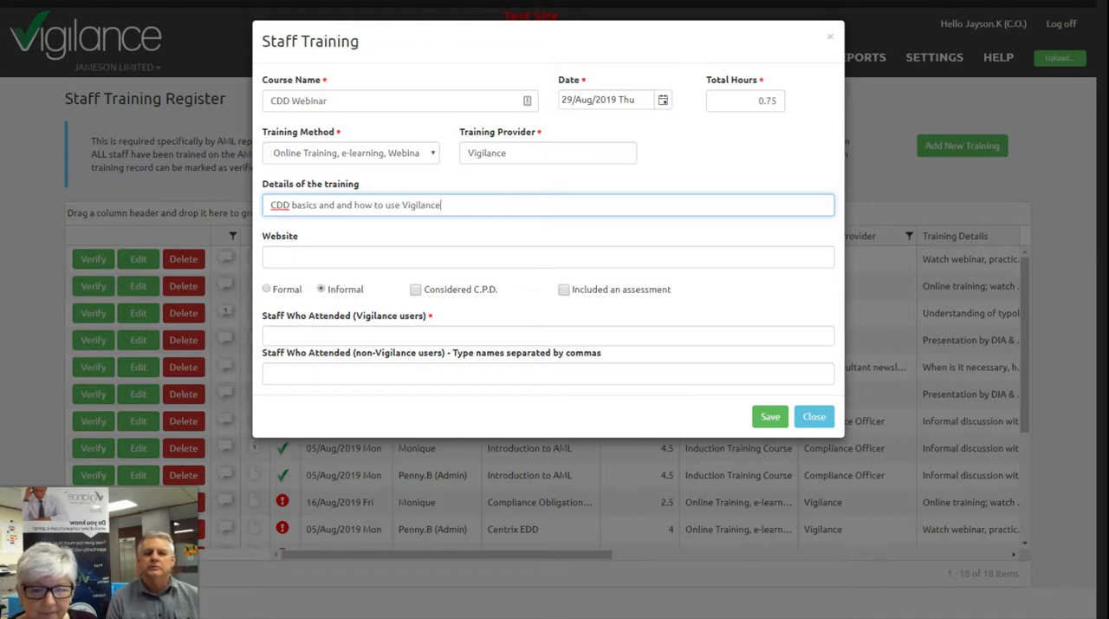
pyautogui.press('Tab')
pyautogui.write('https://www.vigilanceaml.co.nz/auto-webinar-registration')
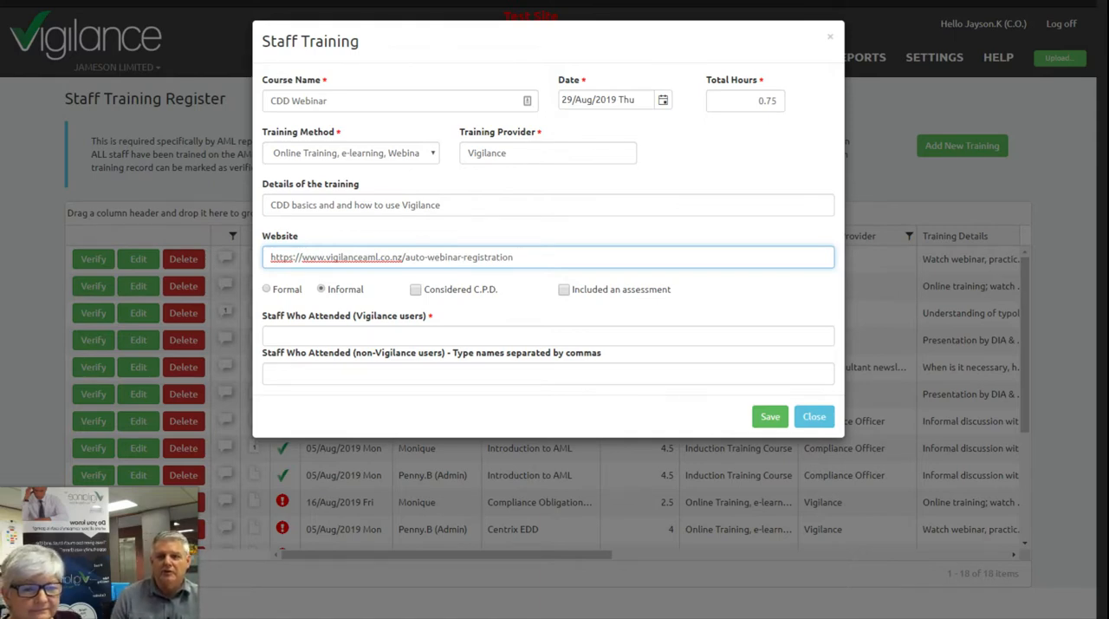
pyautogui.click(267, 289)
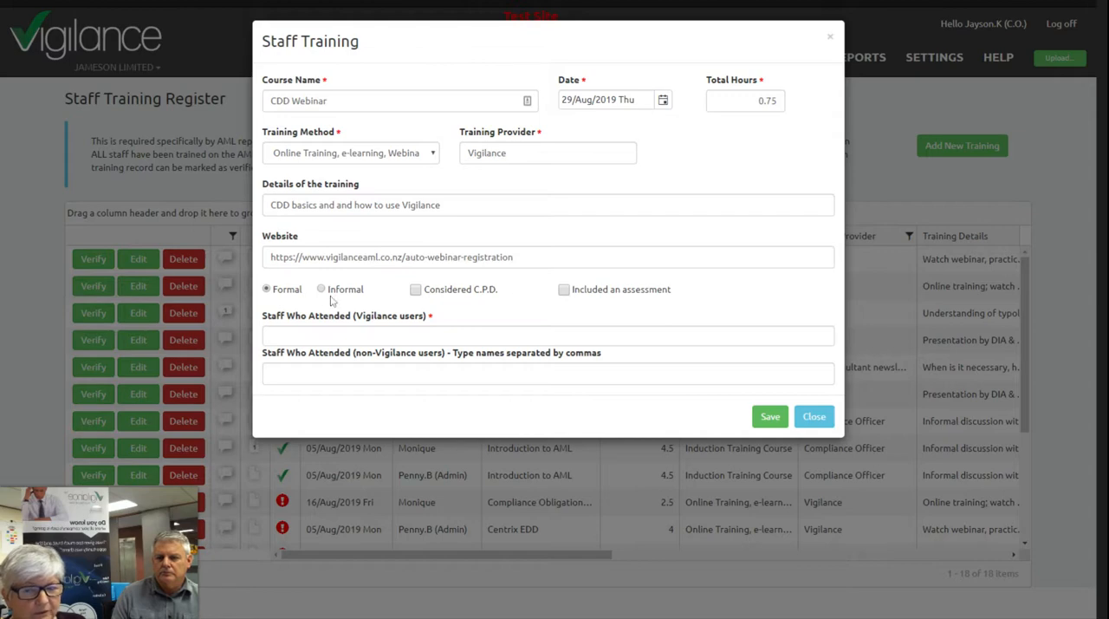
pyautogui.click(415, 289)
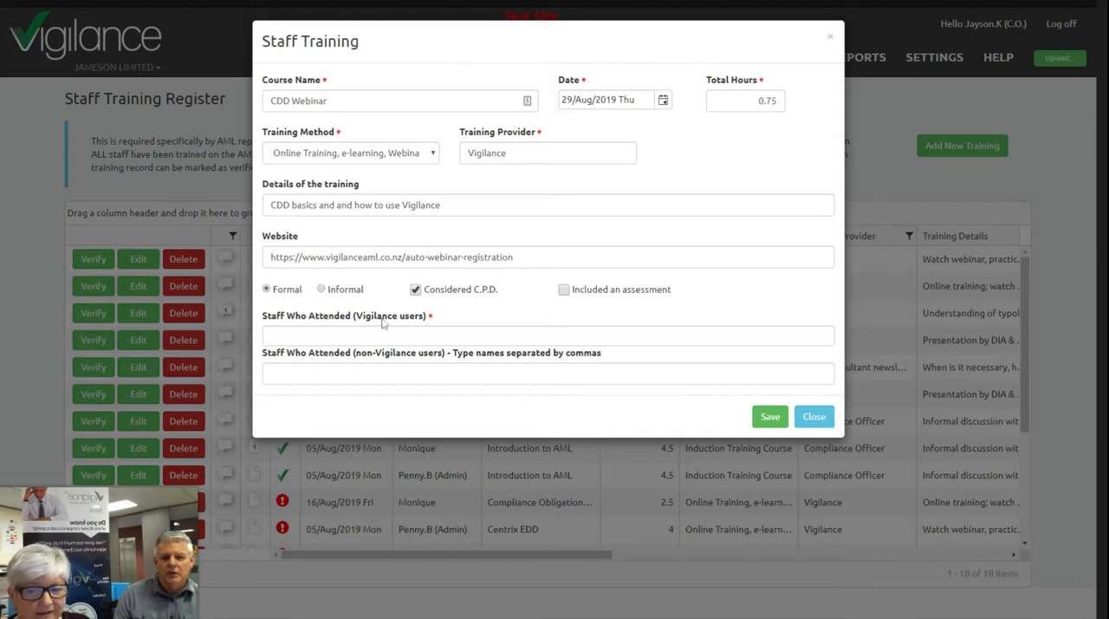
# - Add the second and third listed Vigilance users as staff who attended the training
pyautogui.click(277, 341)
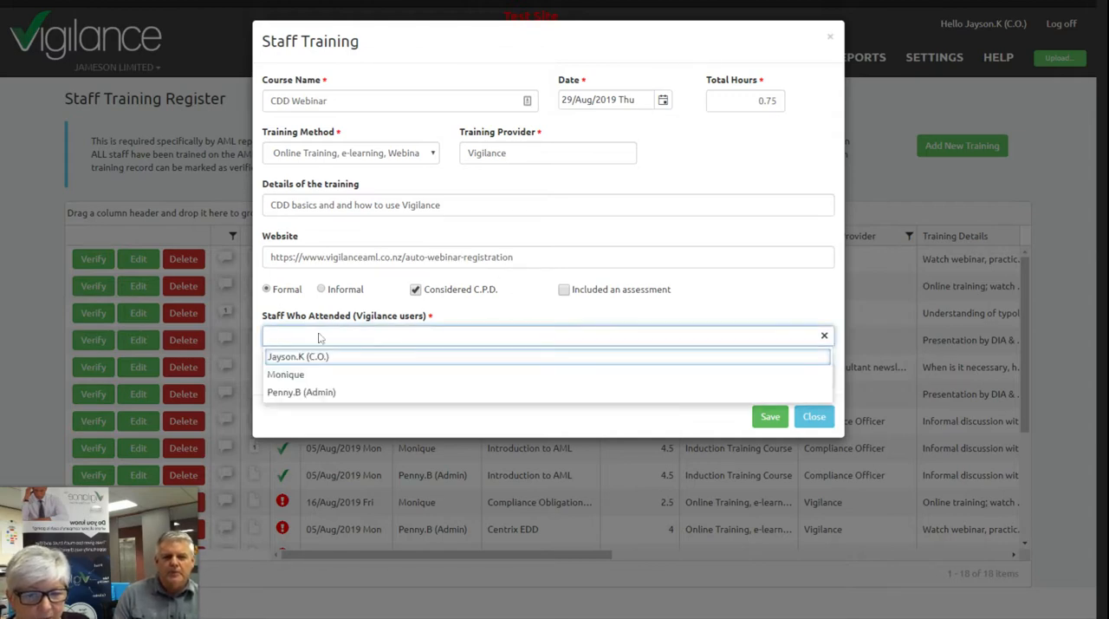
pyautogui.click(292, 374)
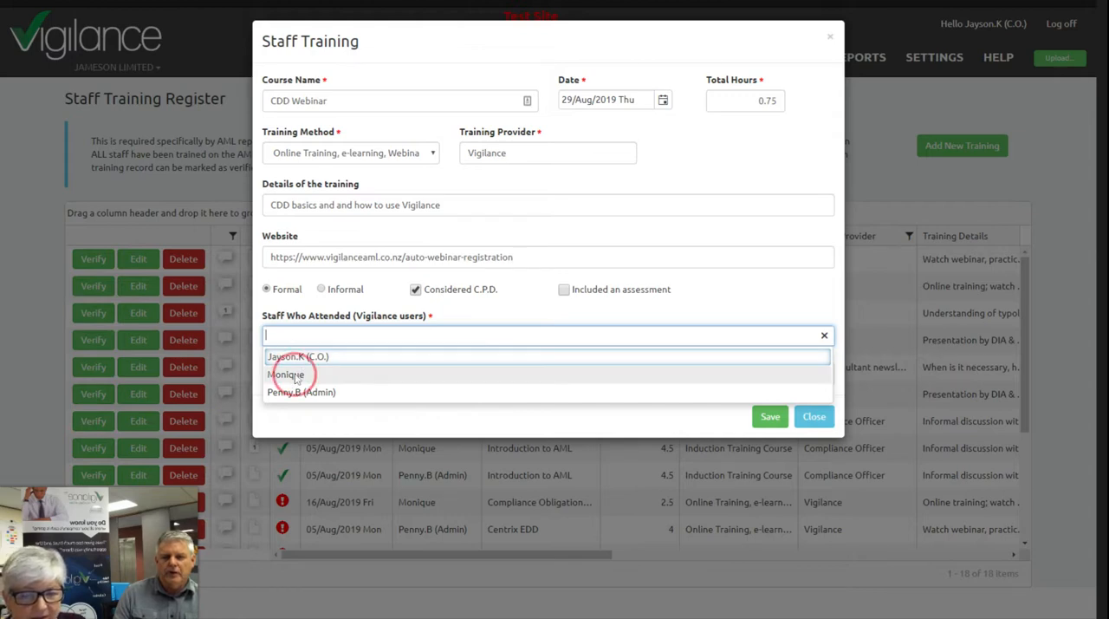
pyautogui.click(346, 340)
pyautogui.click(324, 391)
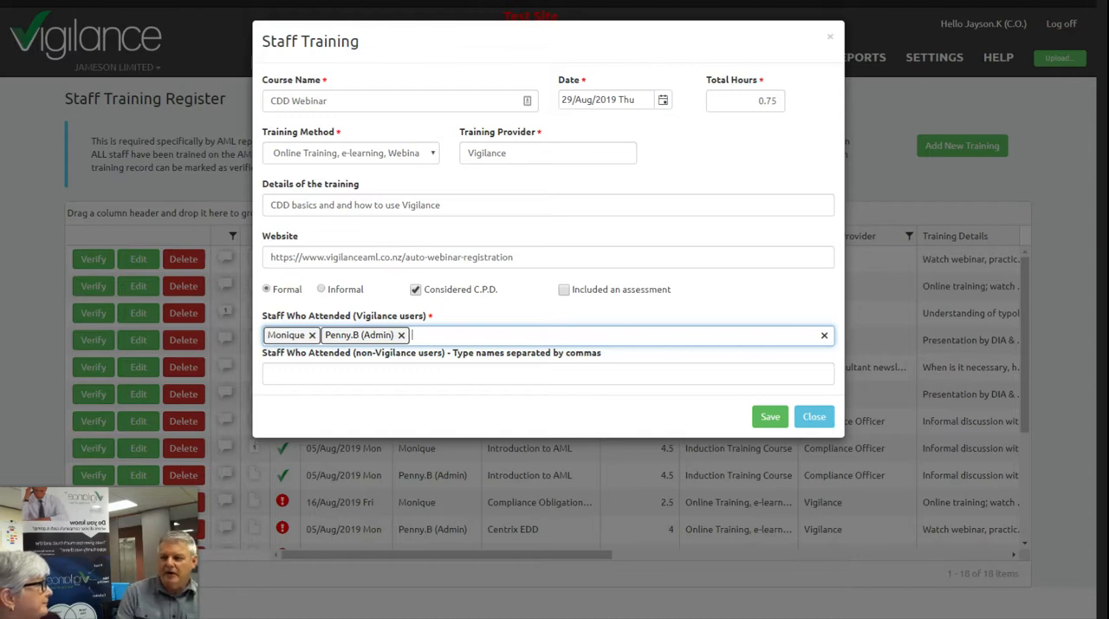
# - Enter the full names of two non-Vigilance attendees, separated by a comma, and save the training record
pyautogui.click(364, 374)
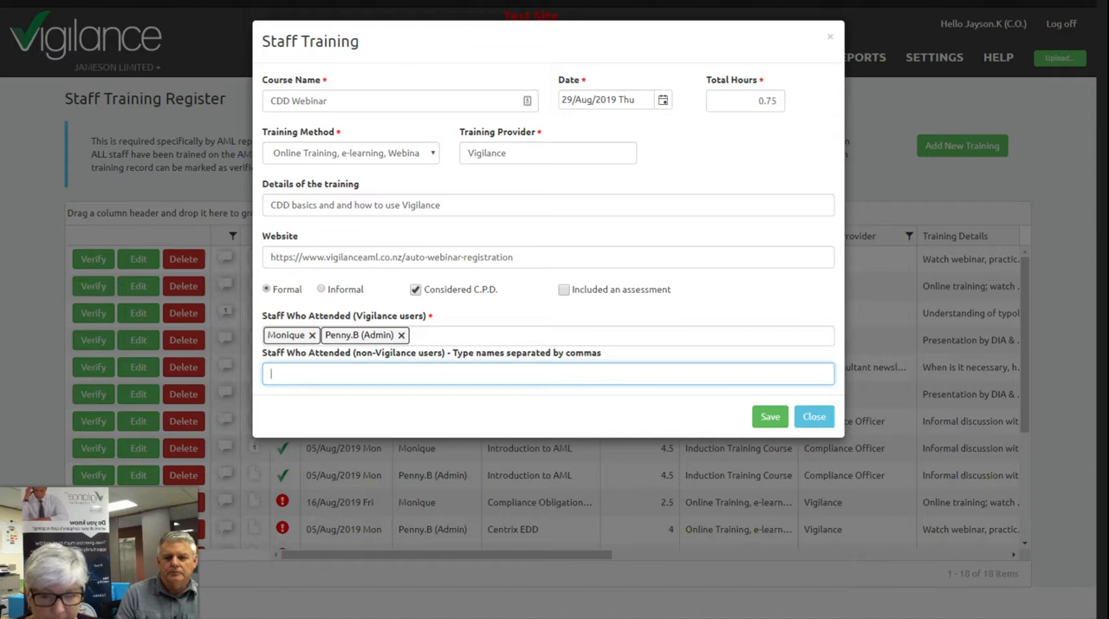
pyautogui.write('Jane Doe')
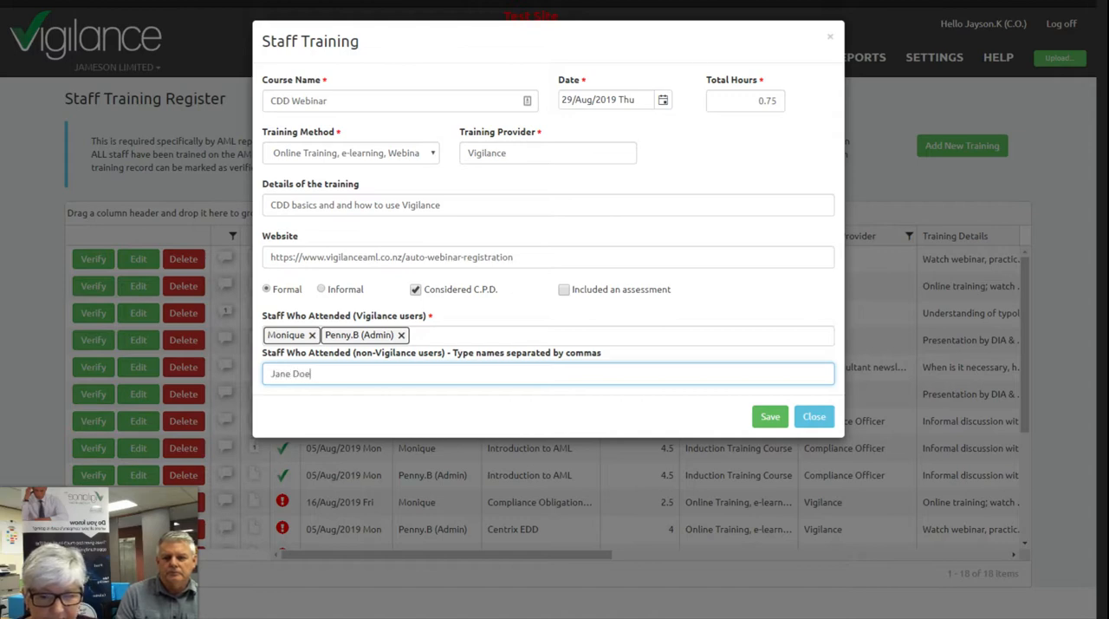
pyautogui.write(', ')
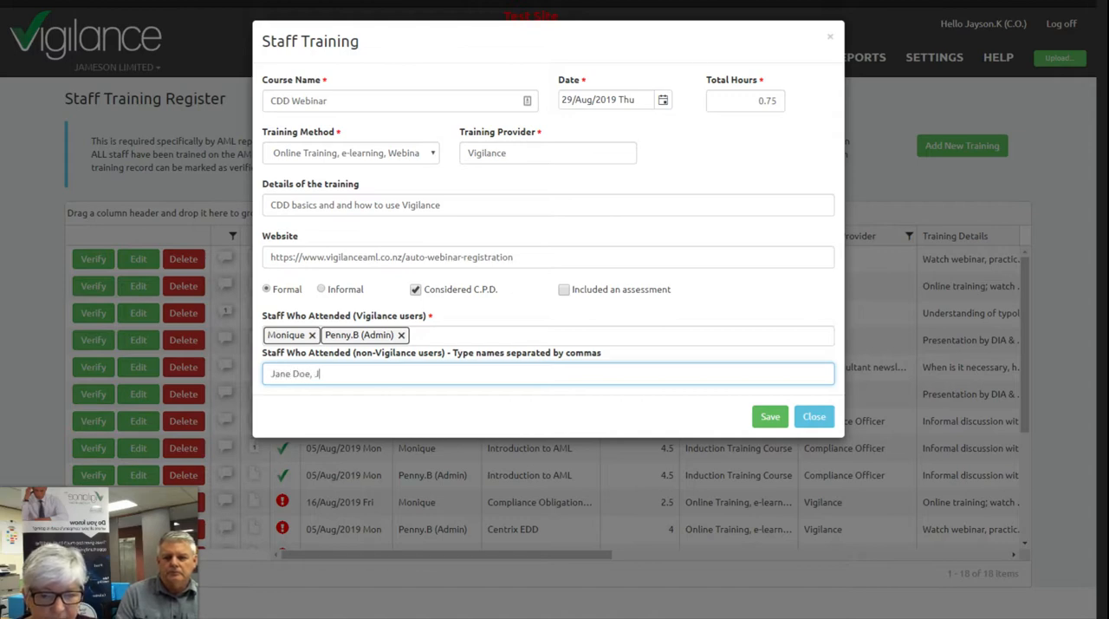
pyautogui.write('Joe Bloggs')
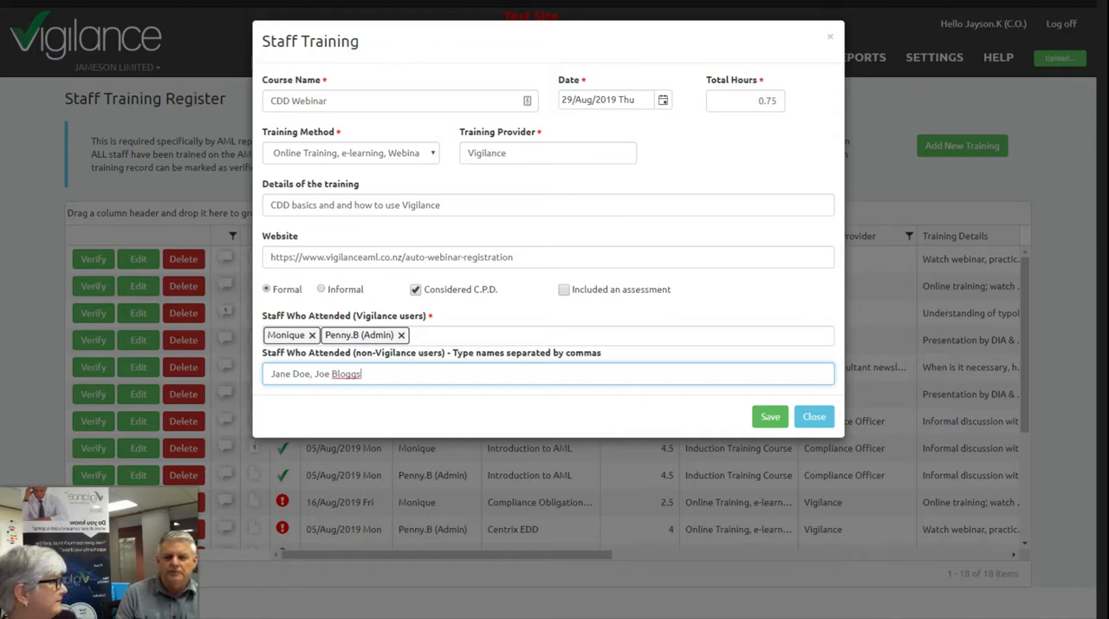
pyautogui.click(771, 417)
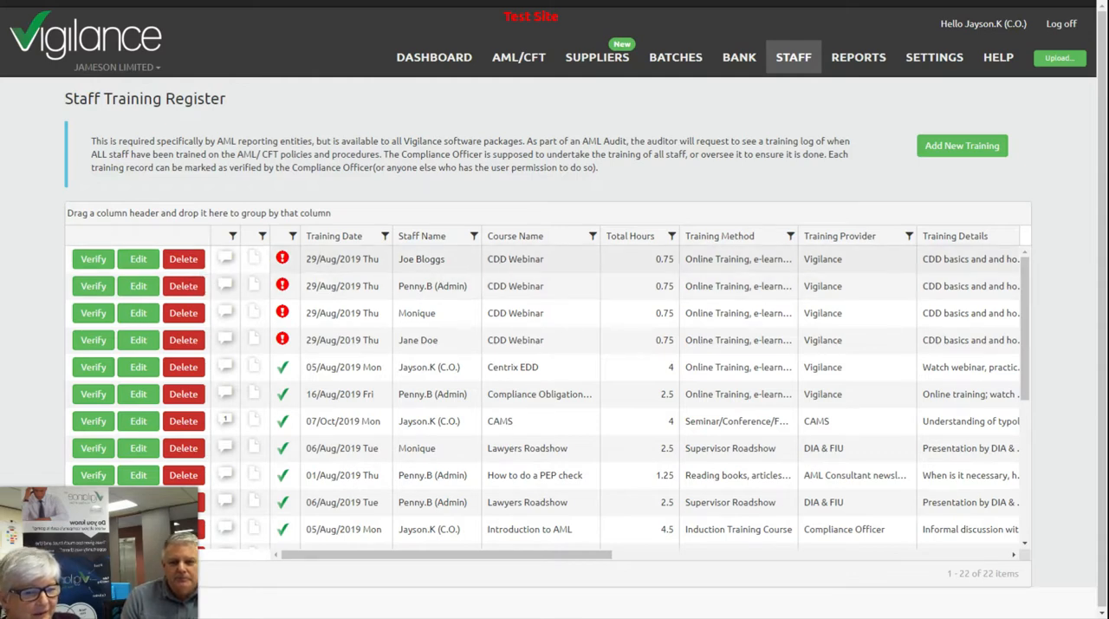
# - View the staff training files of the first CDD Webinar record, and close them without uploading anything
pyautogui.click(254, 259)
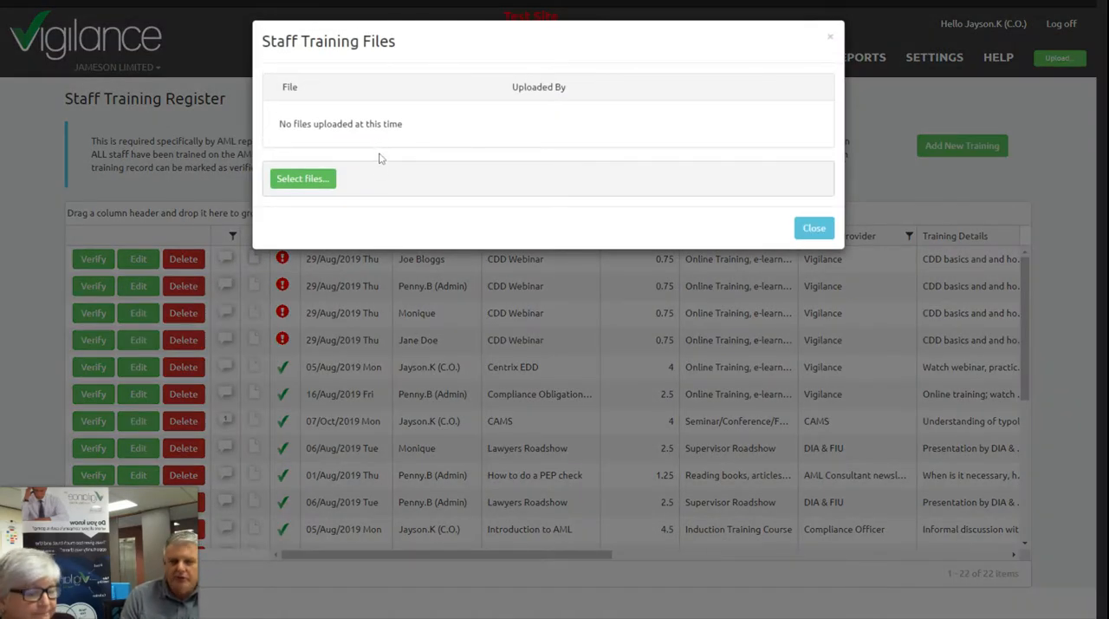
pyautogui.click(813, 228)
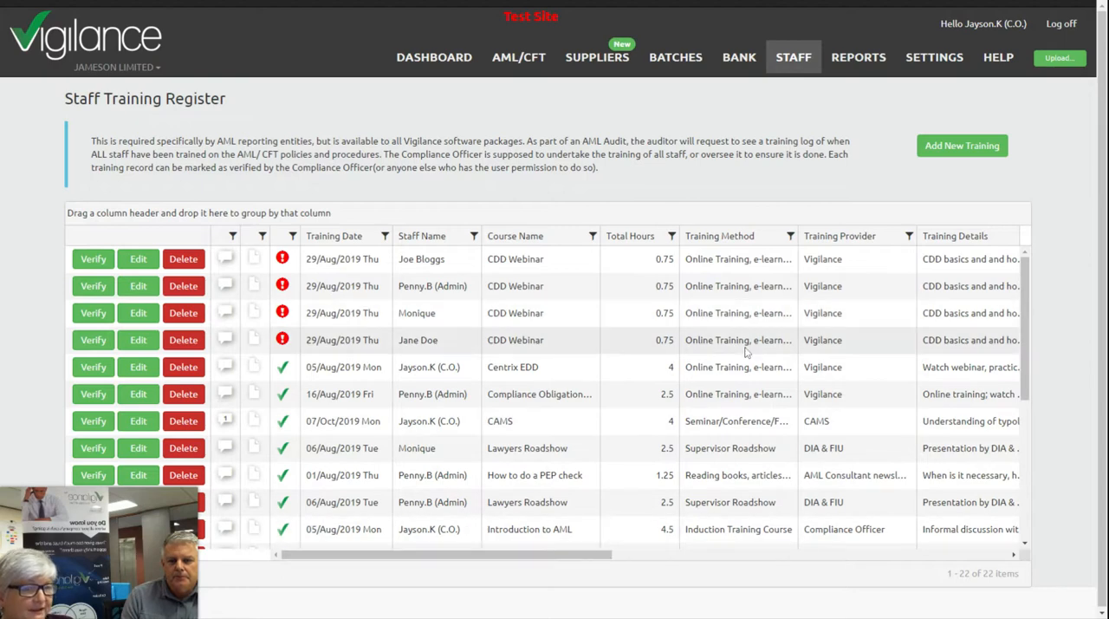
# - Group the training register by Staff Name and widen the Training Method column to show more of its text
pyautogui.moveTo(417, 244); pyautogui.dragTo(324, 216)
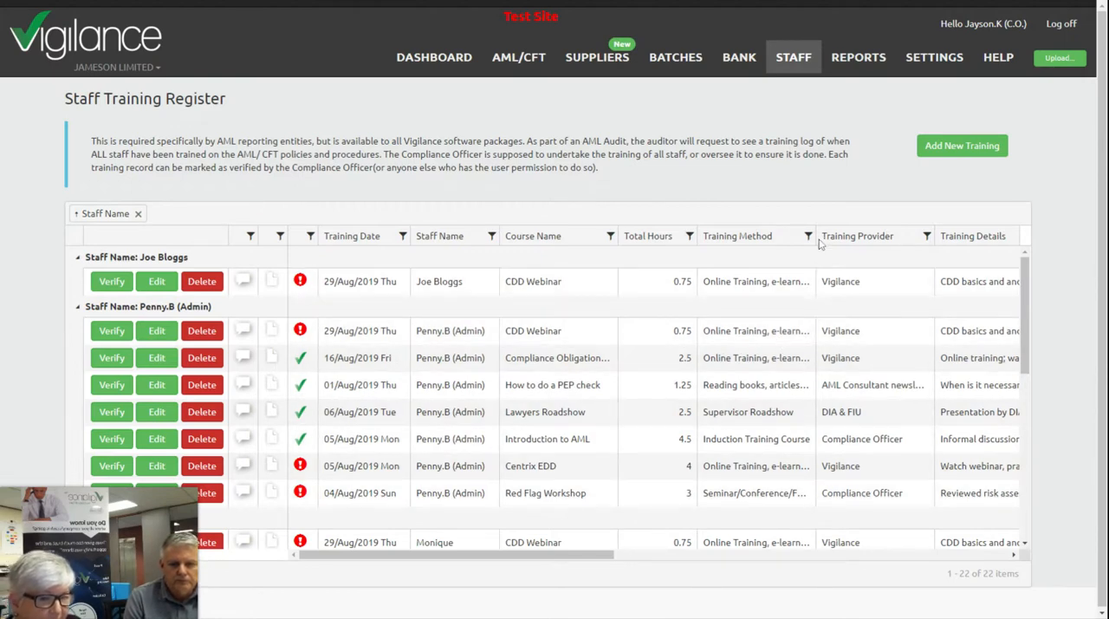
pyautogui.moveTo(814, 235); pyautogui.dragTo(889, 236)
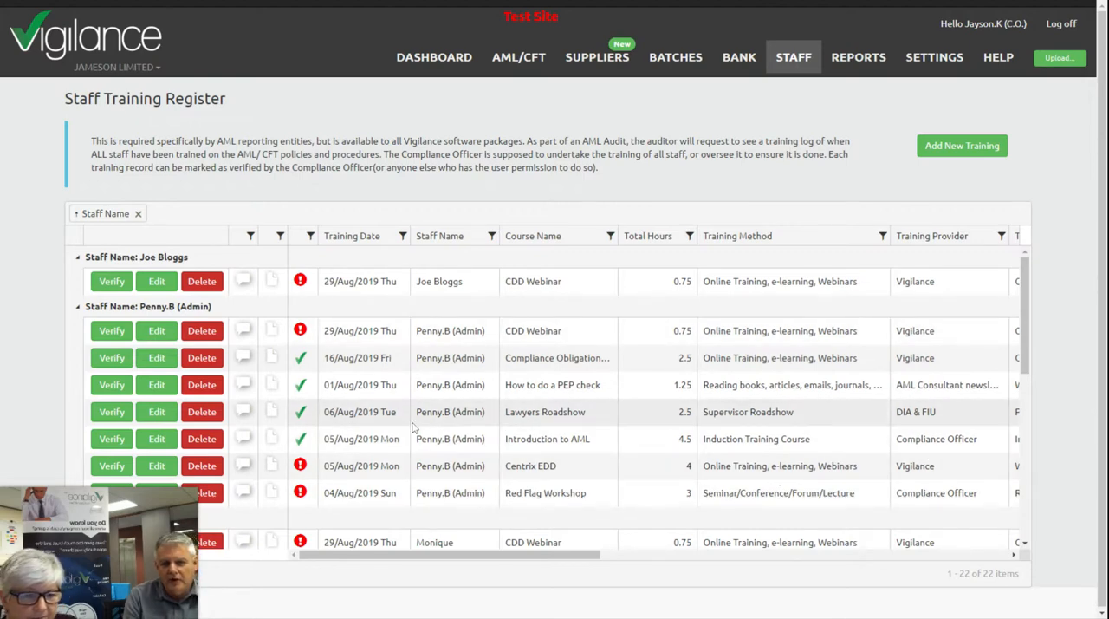
pyautogui.scroll(-3, 415, 427)
pyautogui.scroll(3, 414, 427)
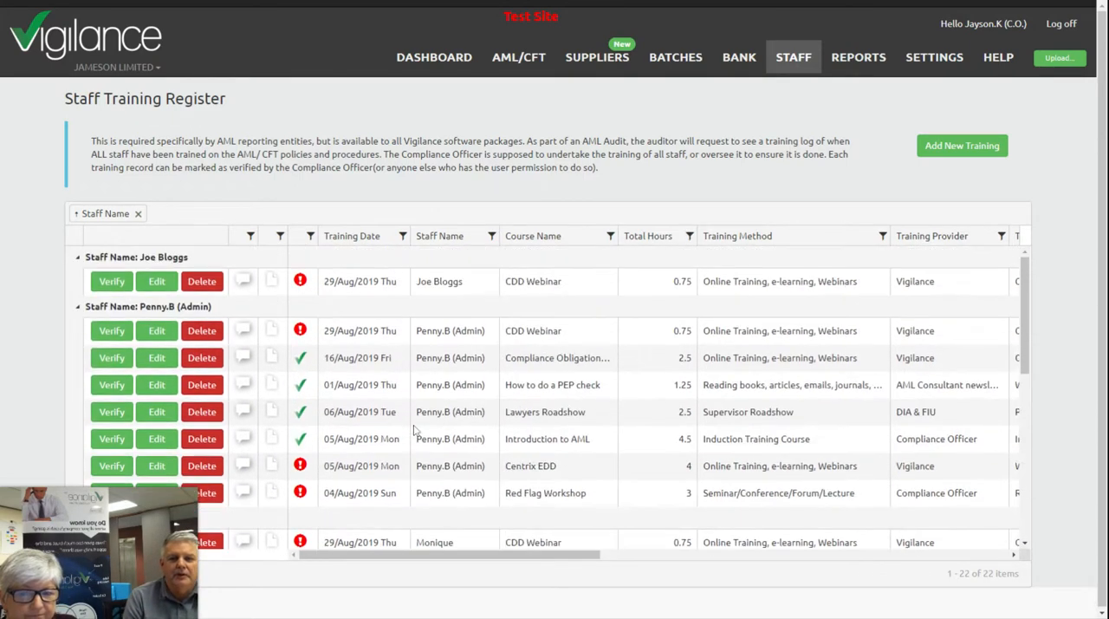
# - Replace the Staff Name grouping with grouping by Course Name and look through the grouped training records
pyautogui.click(138, 214)
pyautogui.moveTo(506, 239); pyautogui.dragTo(431, 220)
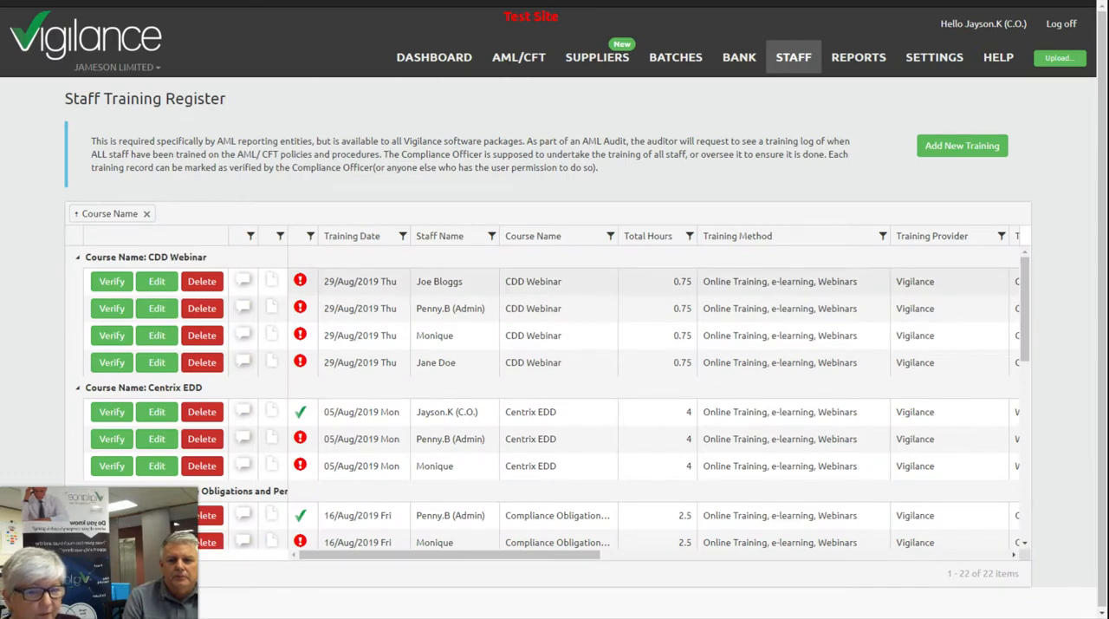
pyautogui.scroll(-5, 554, 398)
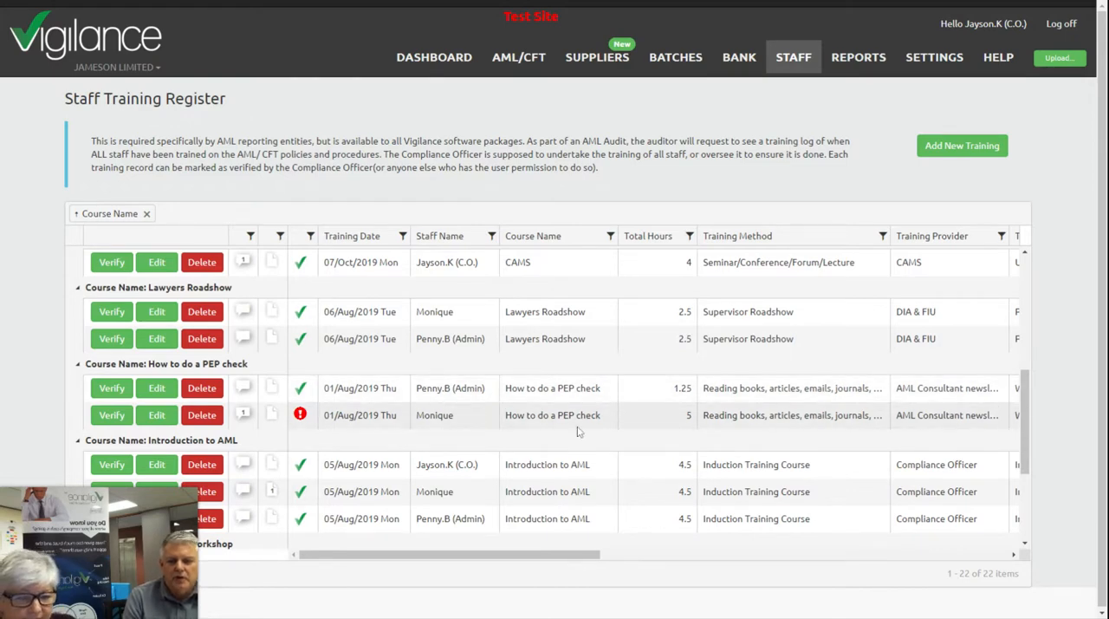
pyautogui.scroll(-3, 578, 431)
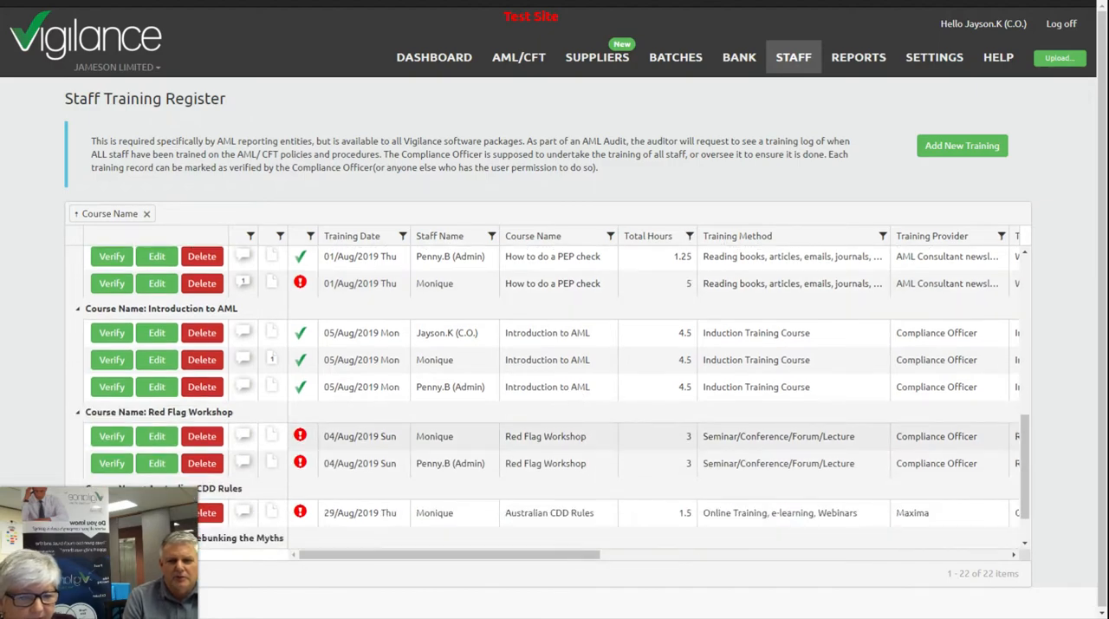
pyautogui.scroll(-2, 563, 437)
pyautogui.scroll(6, 574, 441)
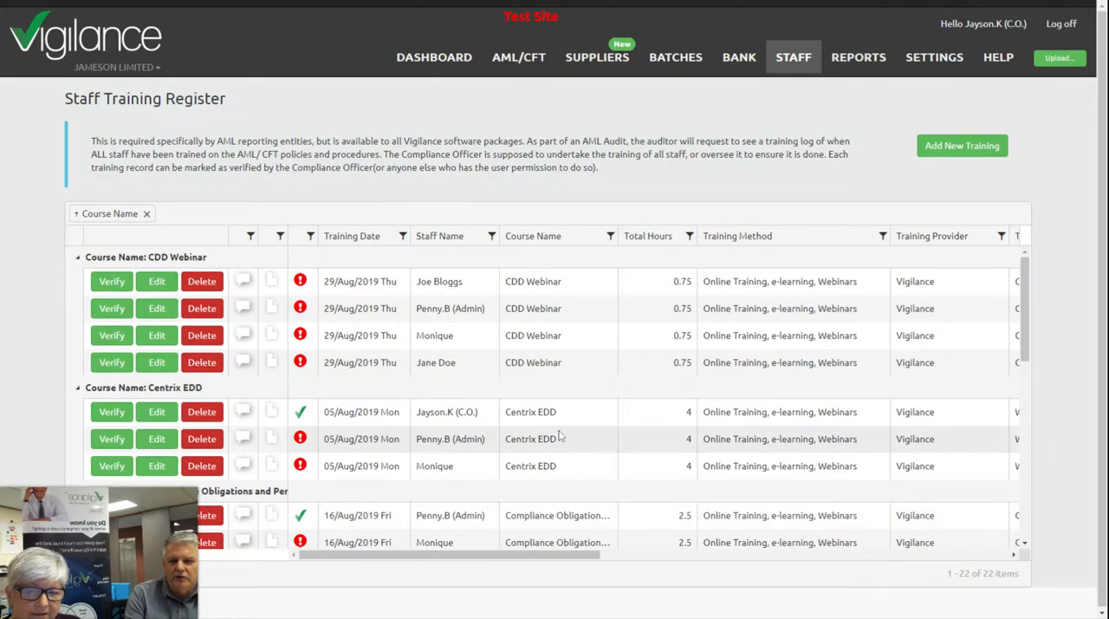
# - Open the first Lawyers Roadshow training record, dated 06/Aug/2019, for editing and save it without changing its details
pyautogui.scroll(-6, 559, 435)
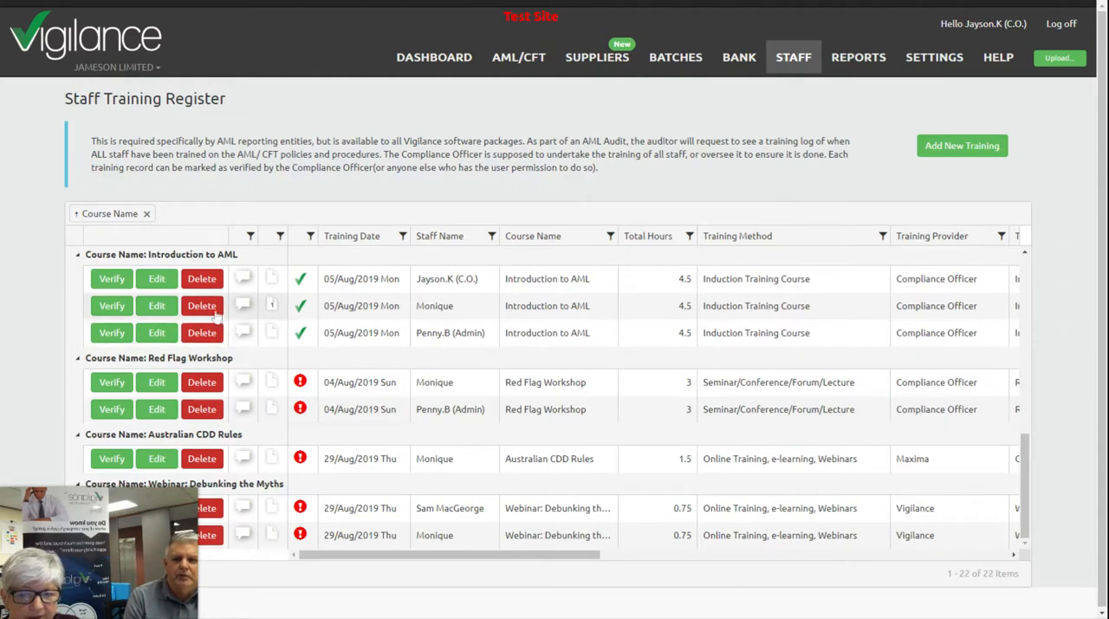
pyautogui.scroll(3, 229, 338)
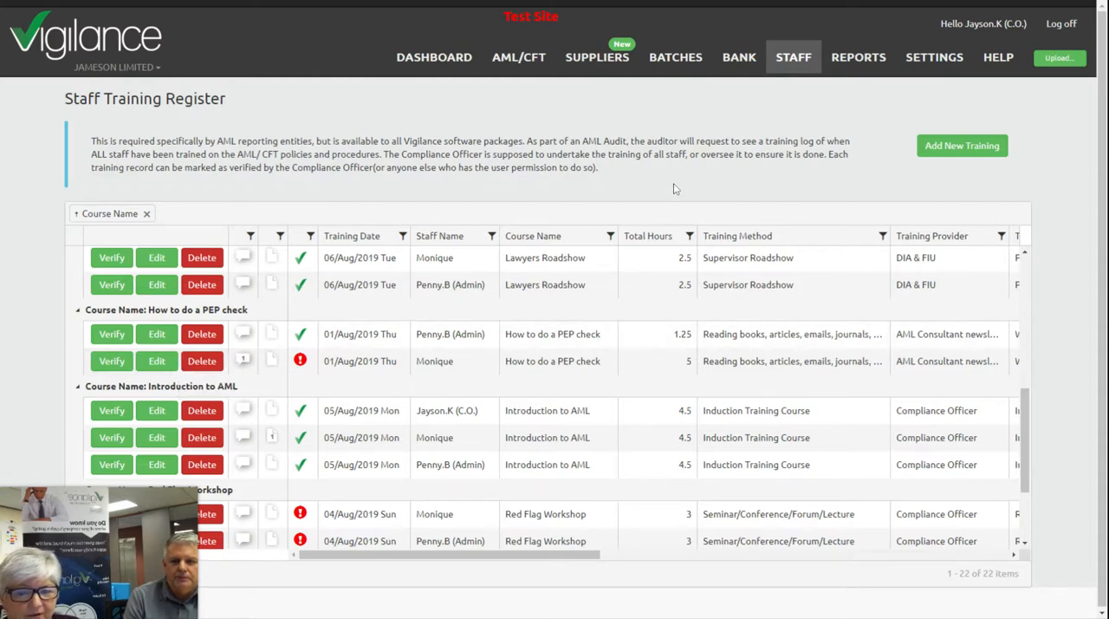
pyautogui.click(156, 257)
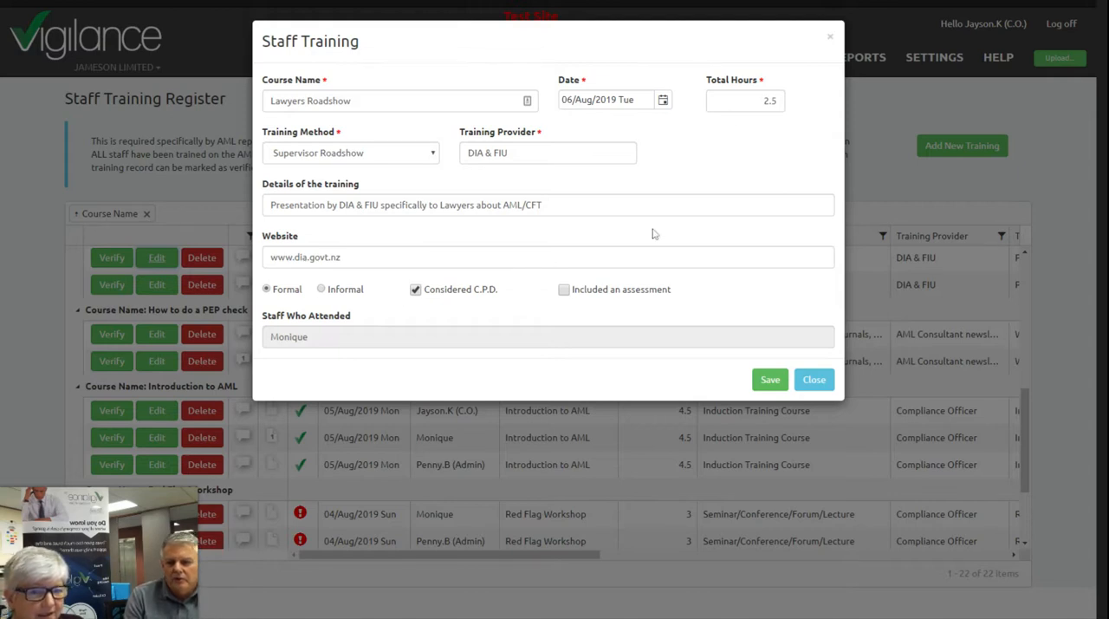
pyautogui.click(770, 380)
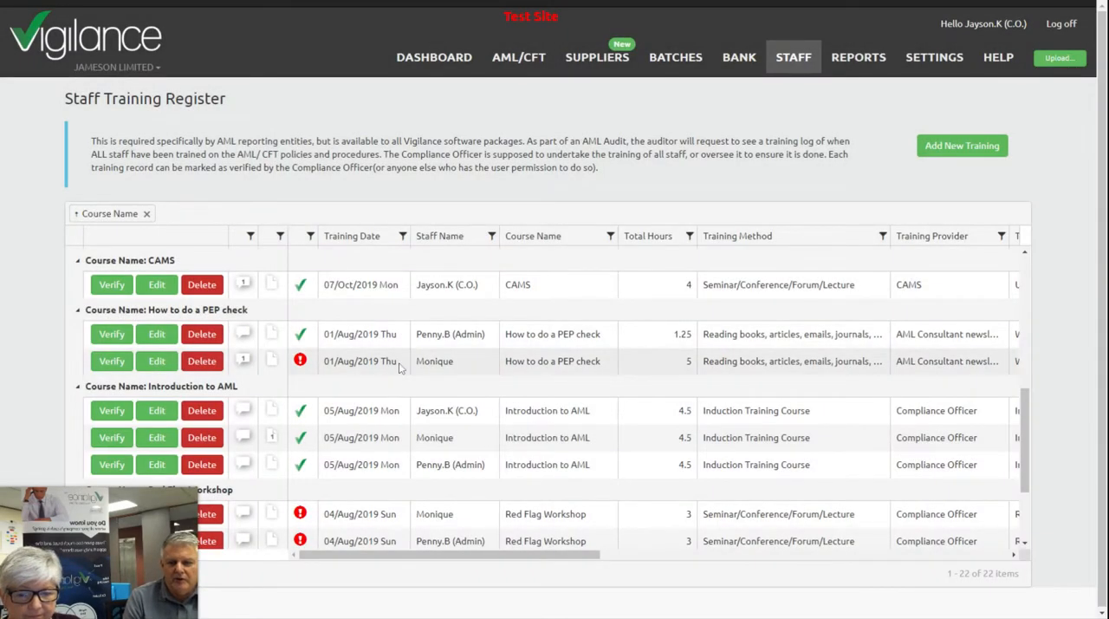
# - Verify the unverified 5-hour How to do a PEP check training record with the verified date 30/Aug/2019
pyautogui.moveTo(301, 360)
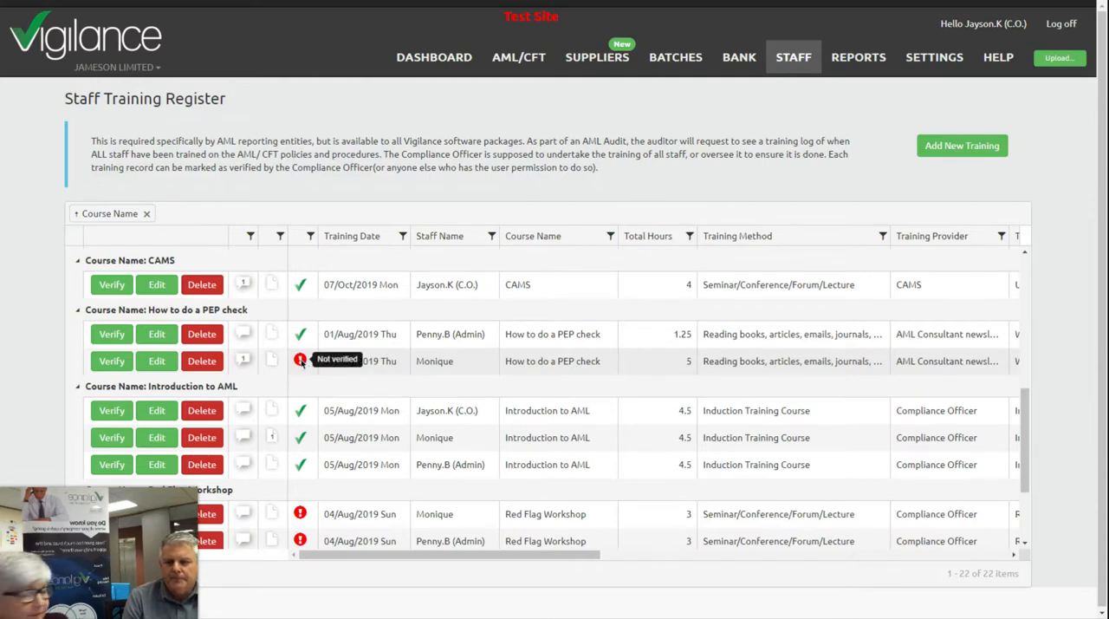
pyautogui.click(110, 361)
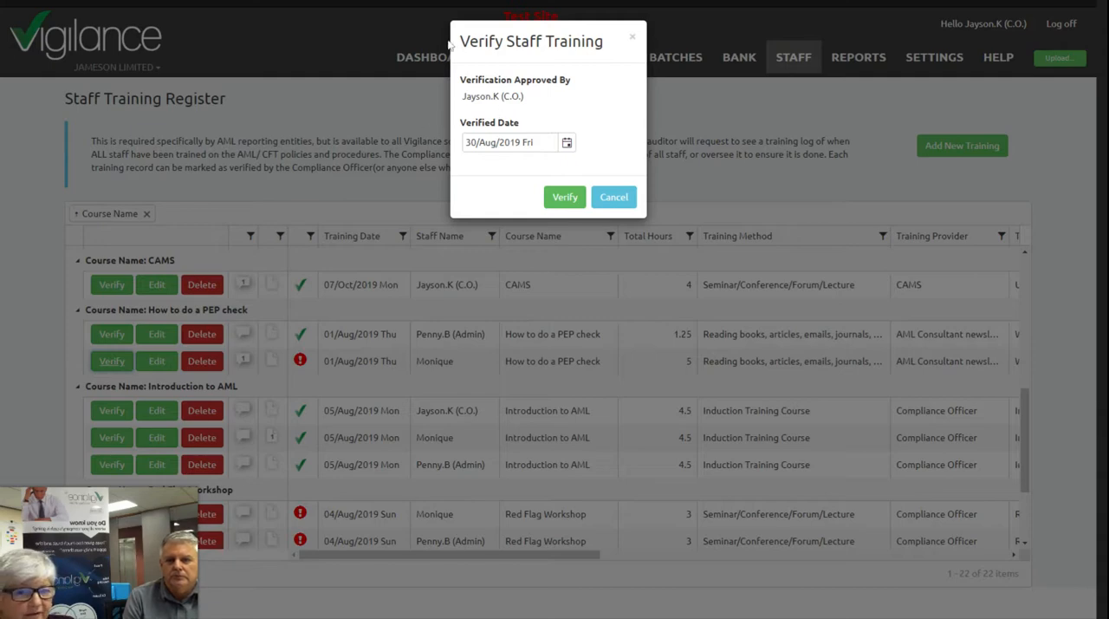
pyautogui.click(565, 199)
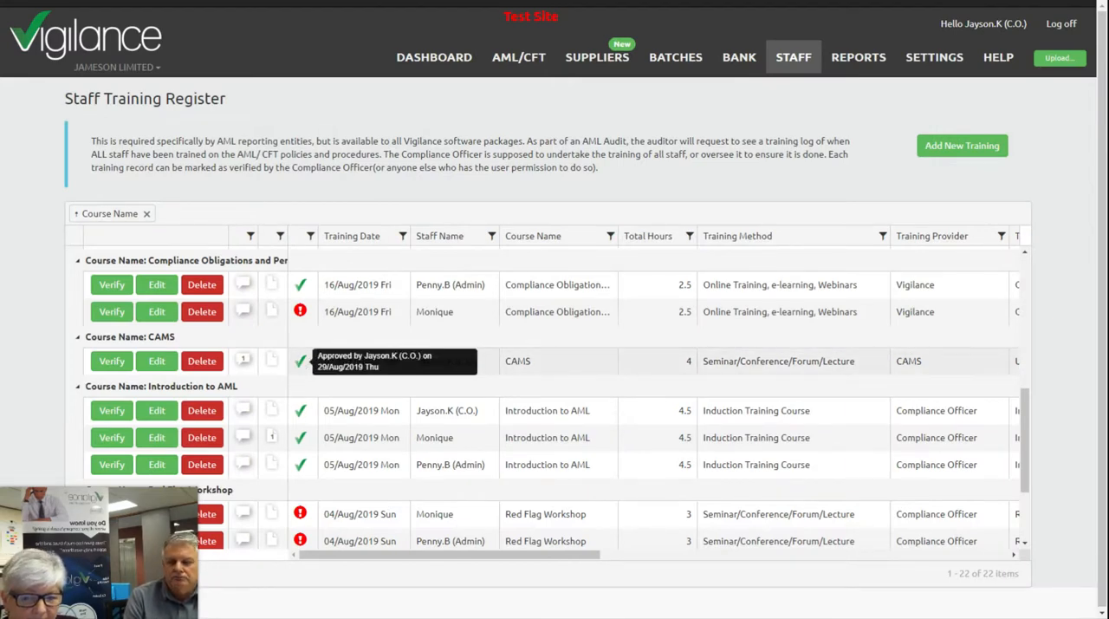
# - Set the Total Hours of the Compliance Officer's Centrix EDD training record to 5 and save the record
pyautogui.scroll(5, 304, 364)
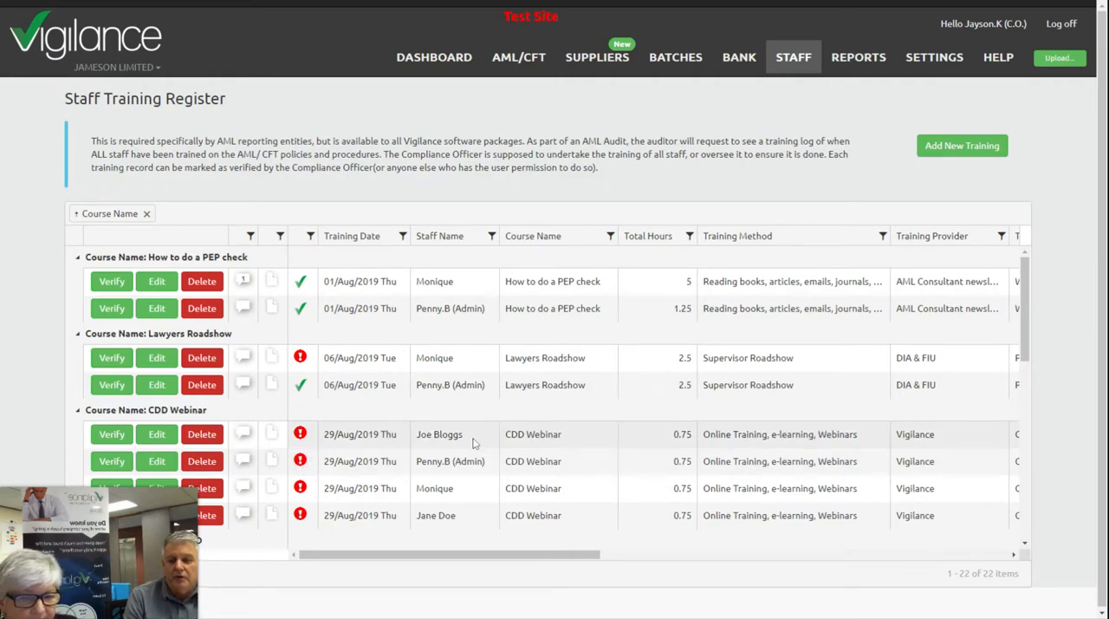
pyautogui.scroll(-3, 475, 444)
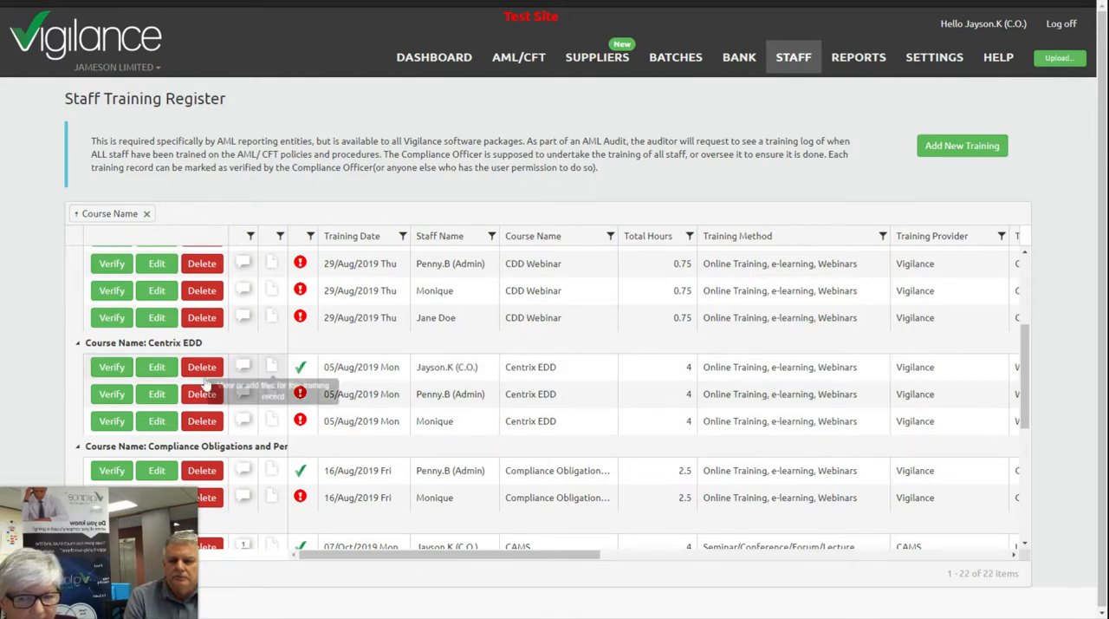
pyautogui.click(156, 368)
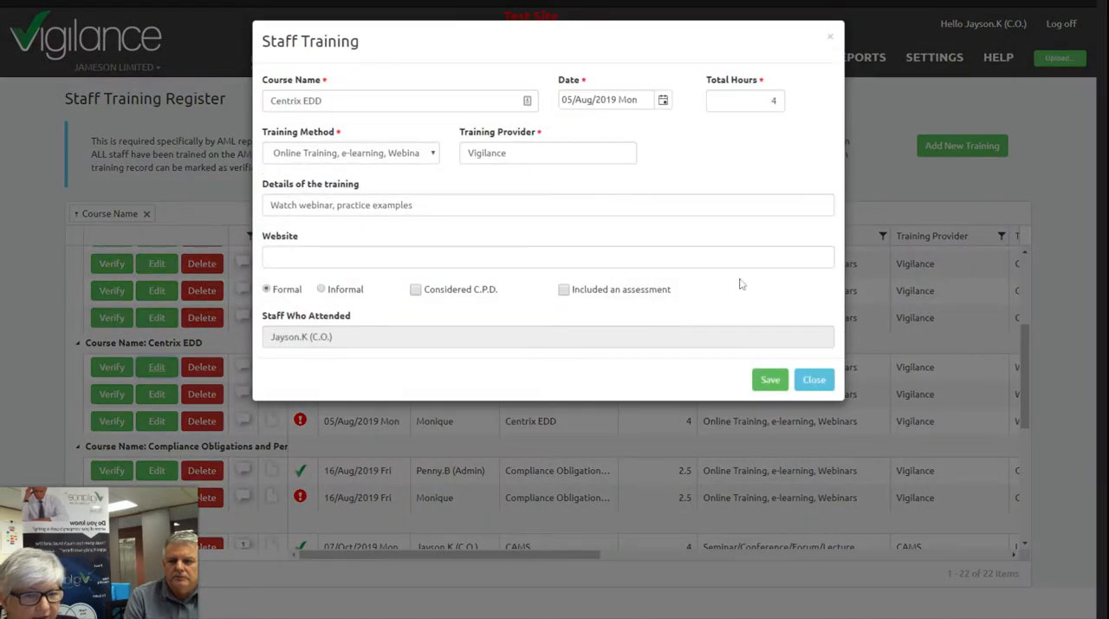
pyautogui.doubleClick(772, 101)
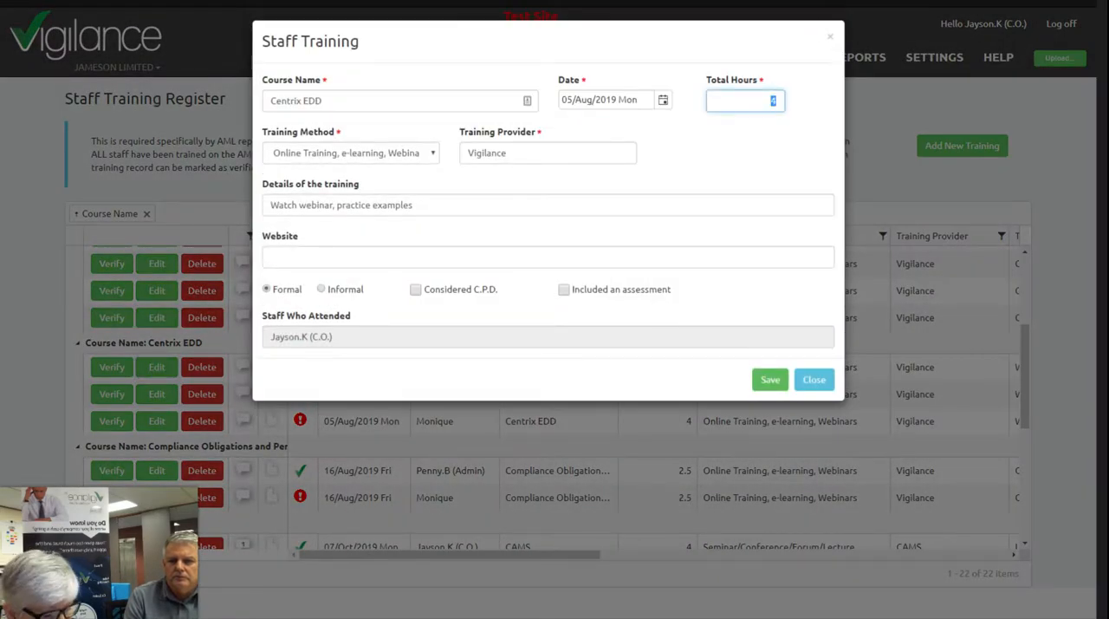
pyautogui.write('5')
pyautogui.click(770, 388)
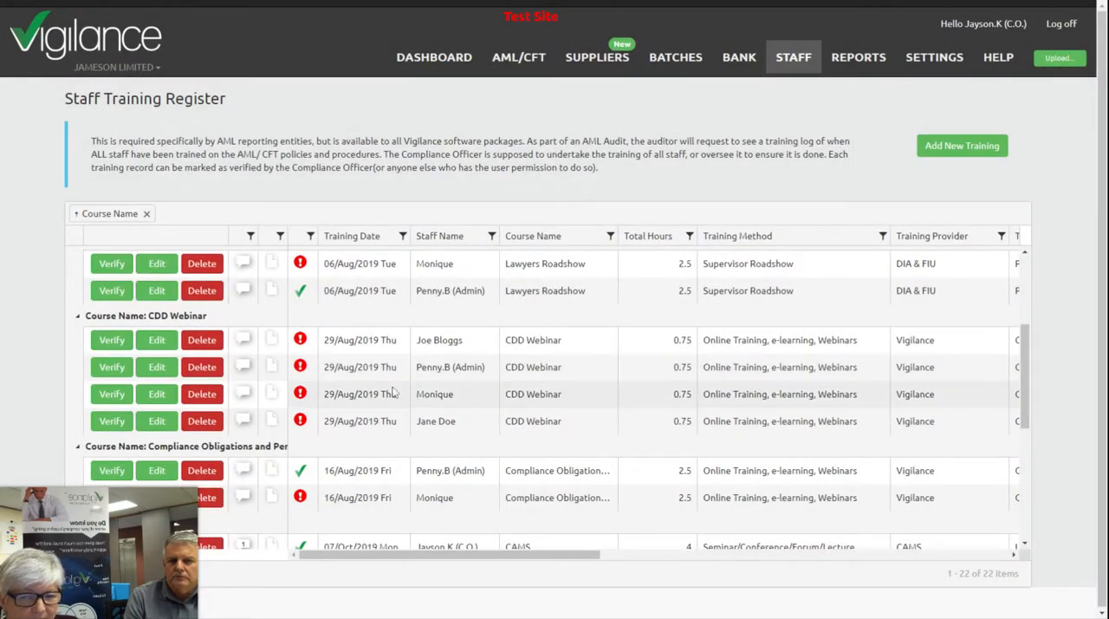